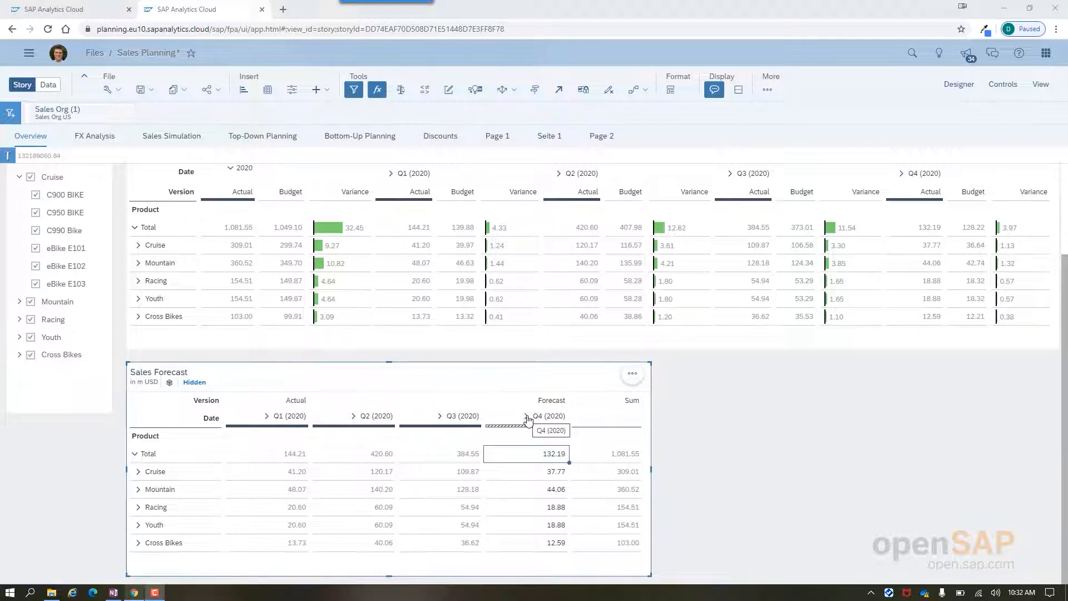
Step: Set up distributing Cruise's Q4 (2020) Forecast value in the Sales Forecast table to same-level Product members, using Input Weights as driver
{"action": "right_click", "coordinate": [543, 475]}
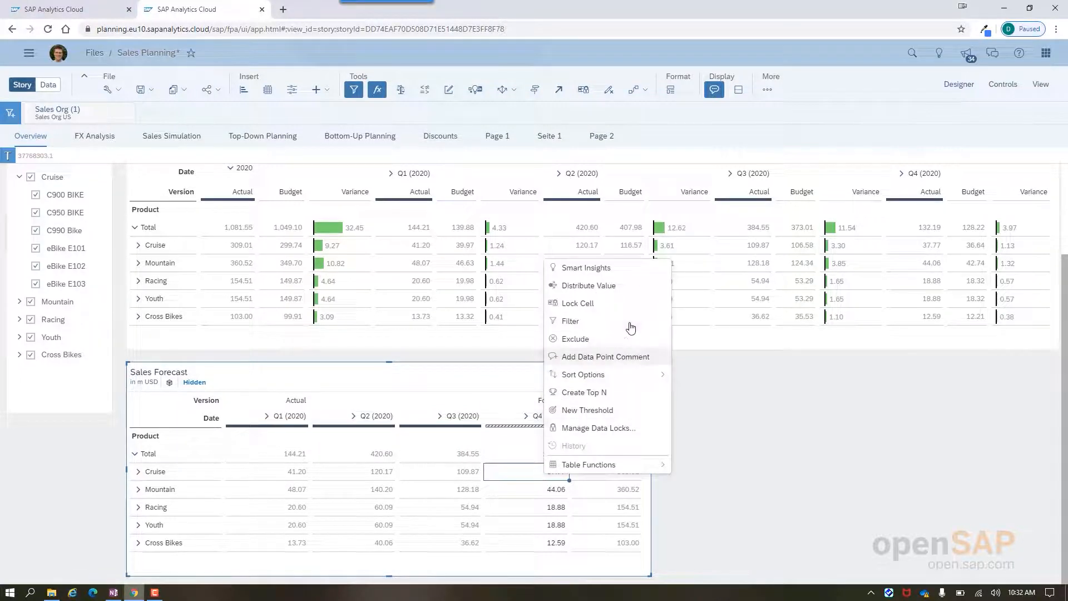
{"action": "left_click", "coordinate": [608, 290]}
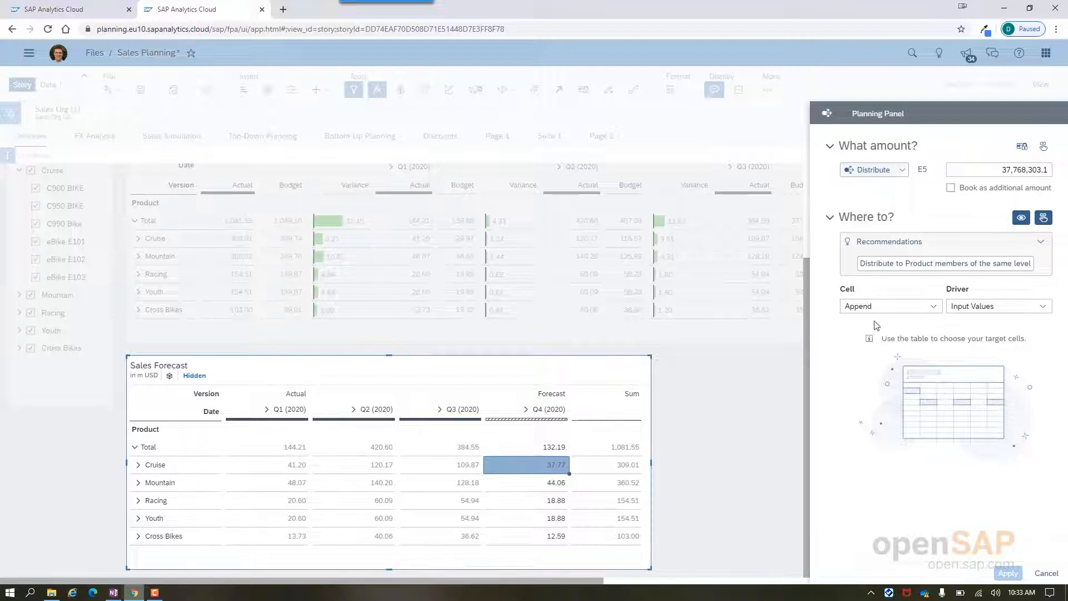
{"action": "left_click", "coordinate": [902, 263]}
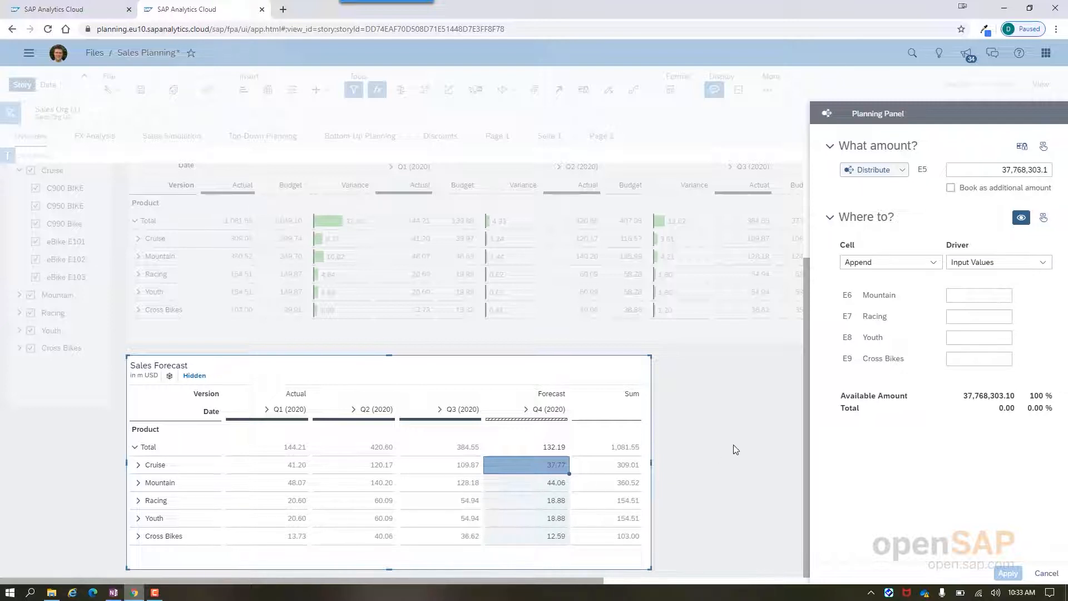
{"action": "left_click", "coordinate": [994, 296]}
{"action": "left_click", "coordinate": [1043, 262]}
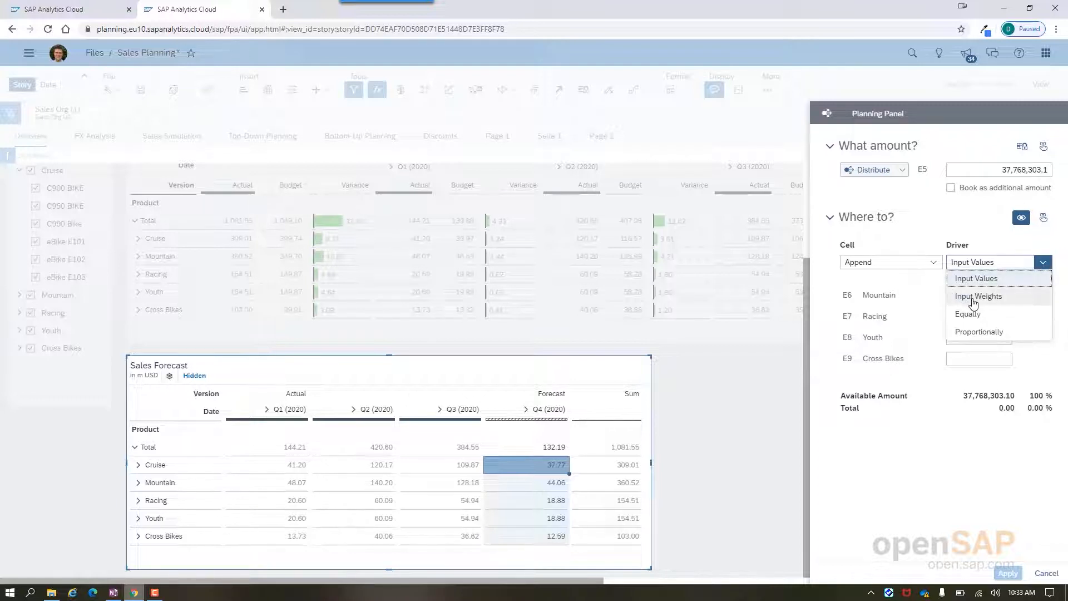
{"action": "left_click", "coordinate": [973, 297]}
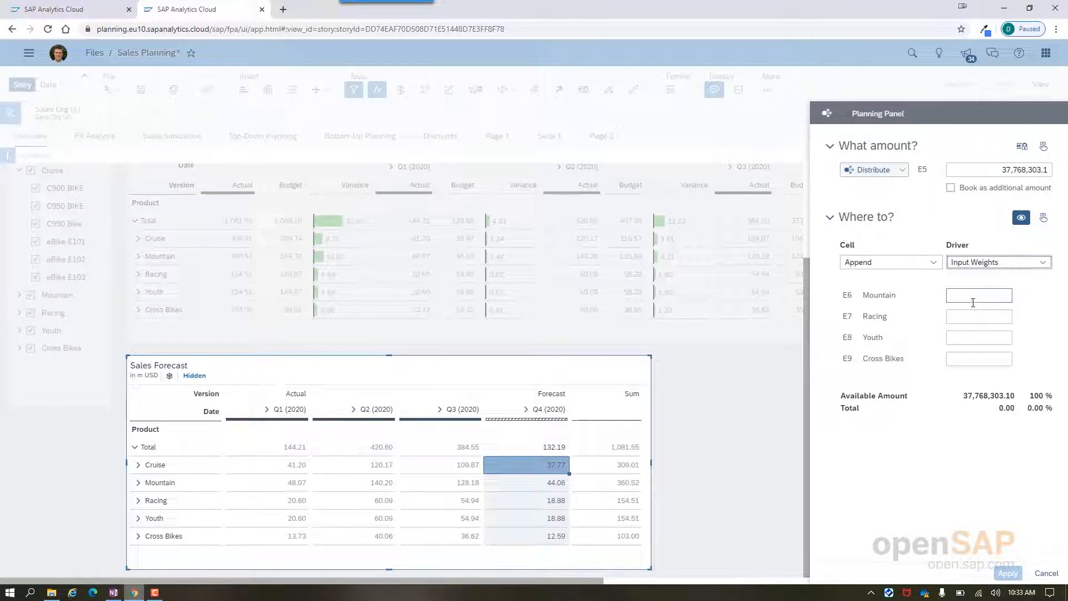
Step: Weight Mountain 1, Racing 2, Youth 3 and Cross Bikes 4, and apply the distribution with the target cells on Append
{"action": "left_click", "coordinate": [973, 297]}
{"action": "type", "text": "1"}
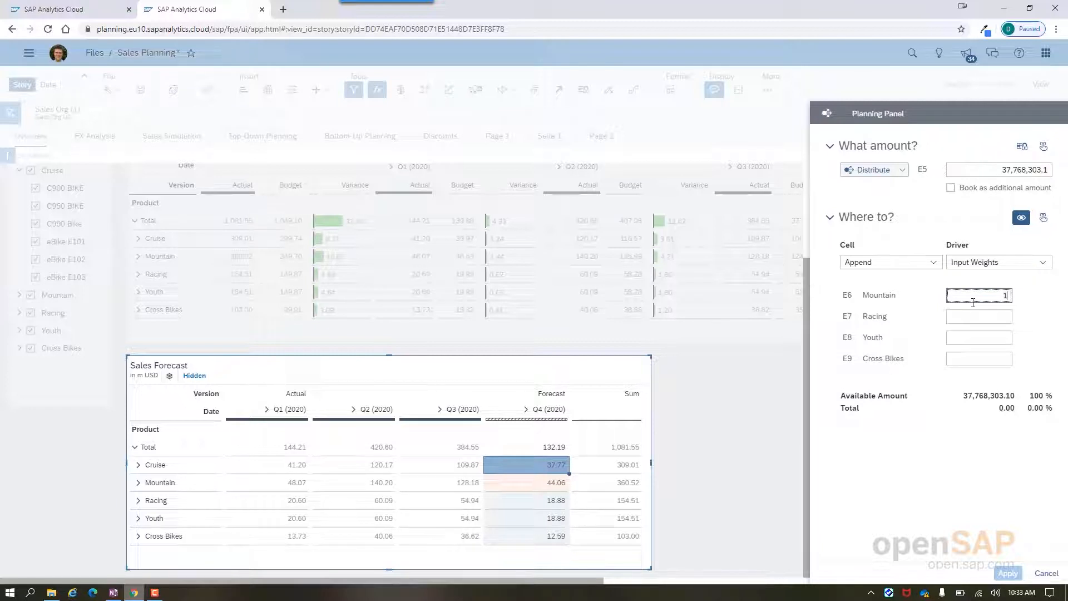
{"action": "left_click", "coordinate": [974, 316]}
{"action": "type", "text": "2"}
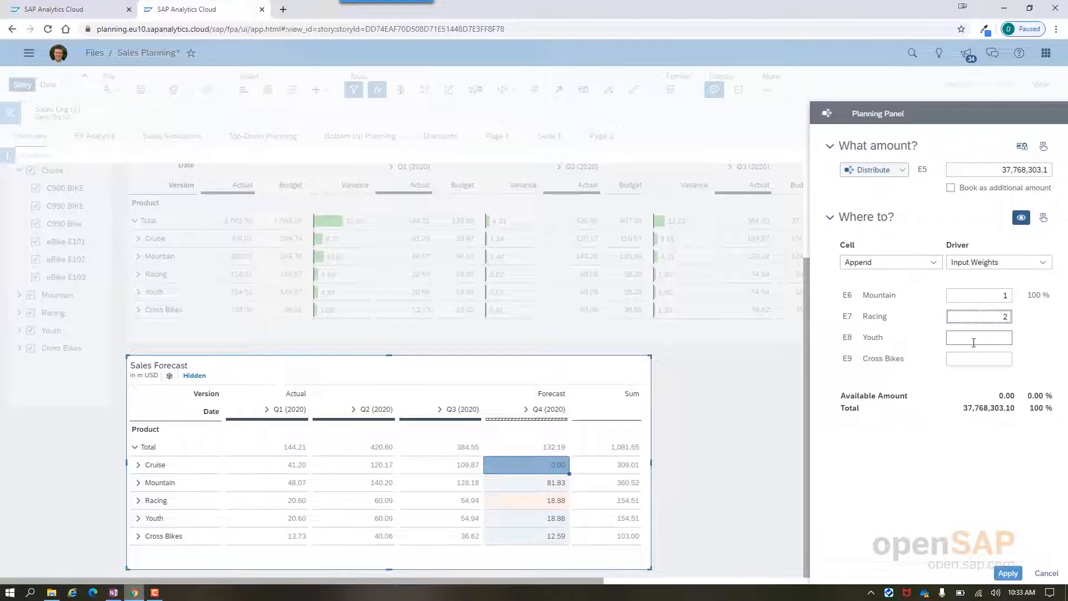
{"action": "left_click", "coordinate": [974, 340]}
{"action": "type", "text": "3"}
{"action": "left_click", "coordinate": [986, 358]}
{"action": "type", "text": "4"}
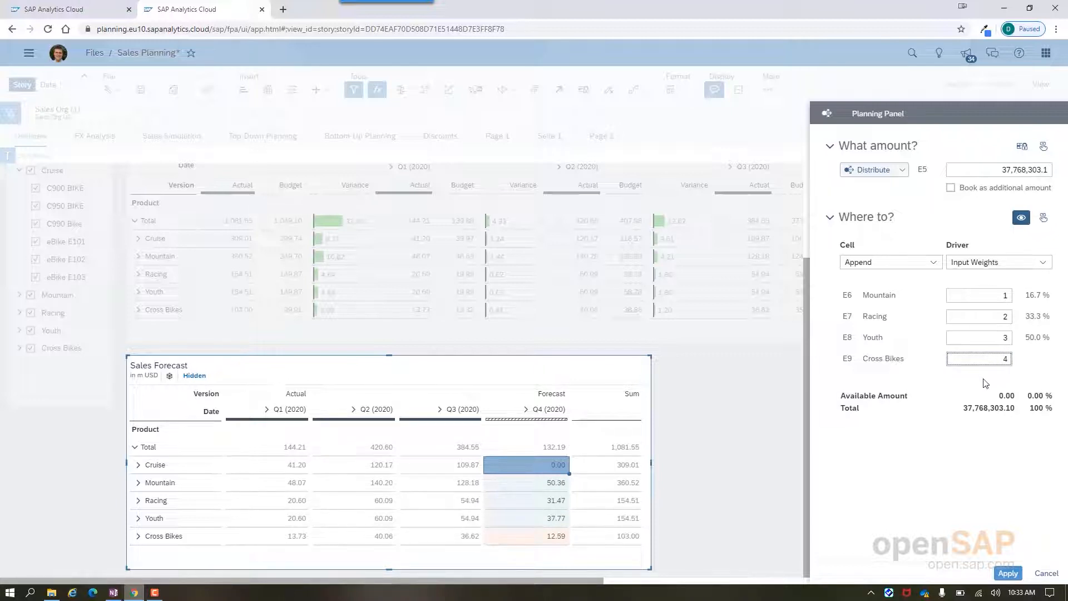
{"action": "left_click", "coordinate": [986, 384]}
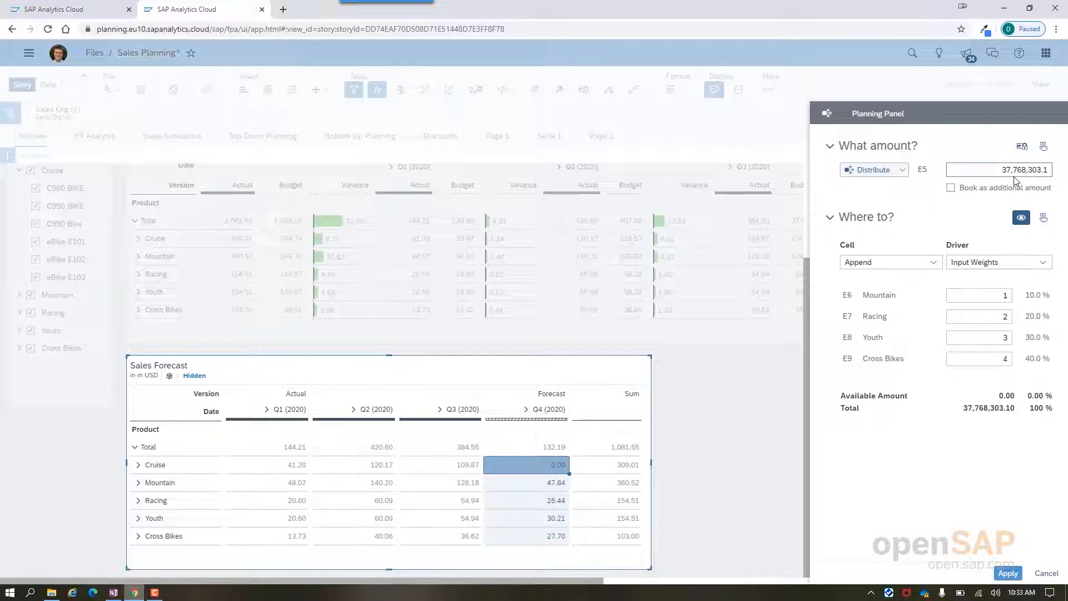
{"action": "left_click", "coordinate": [928, 267]}
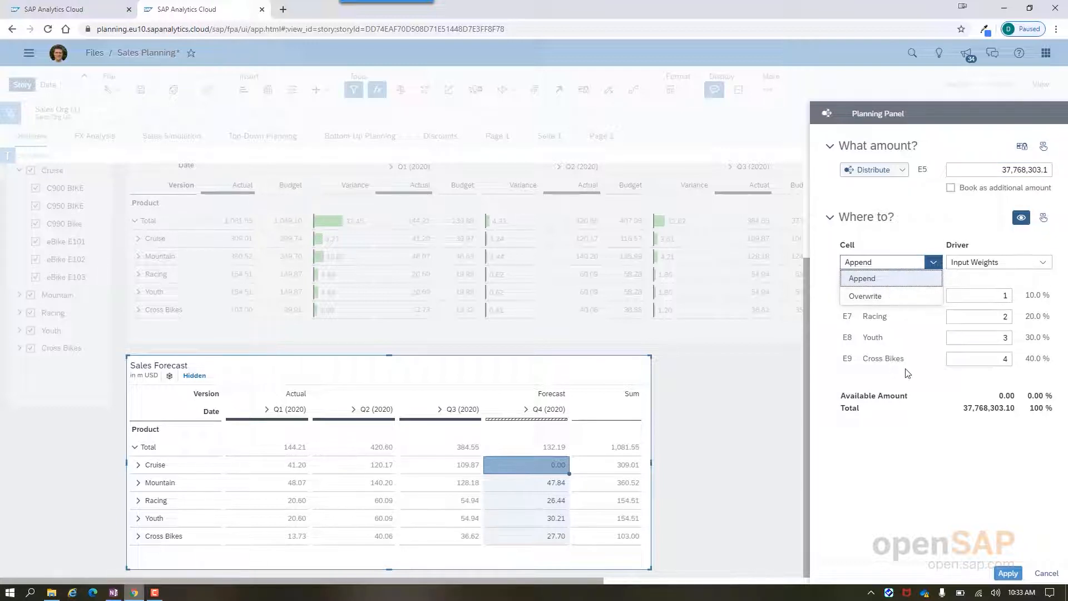
{"action": "left_click", "coordinate": [1009, 573]}
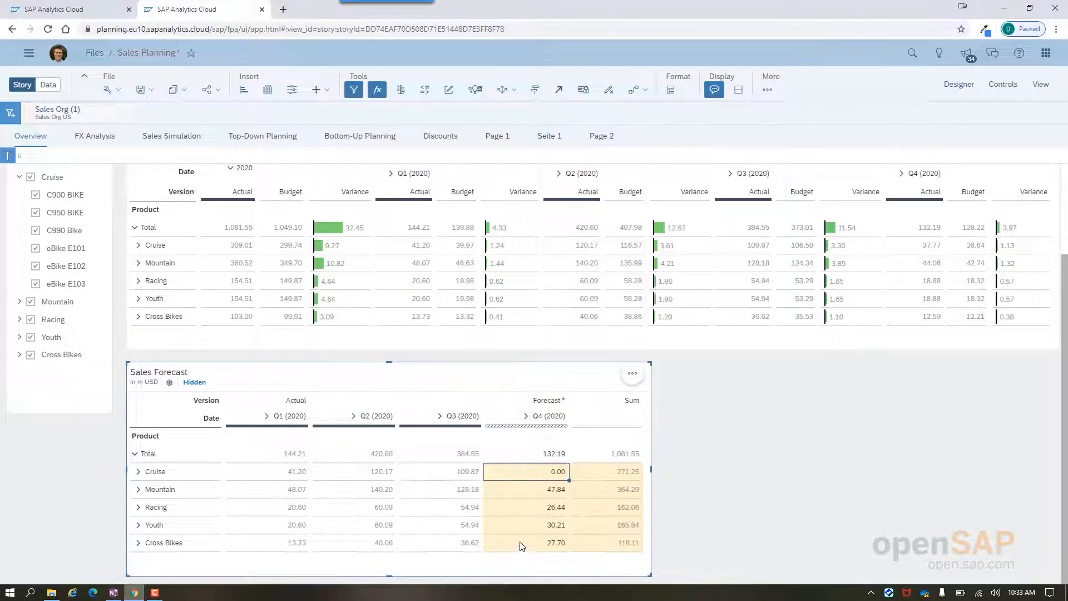
Step: Increase Mountain's Q4 (2020) Forecast value by 10% and set Racing's Q4 (2020) Forecast value to 30 million
{"action": "left_click", "coordinate": [554, 492]}
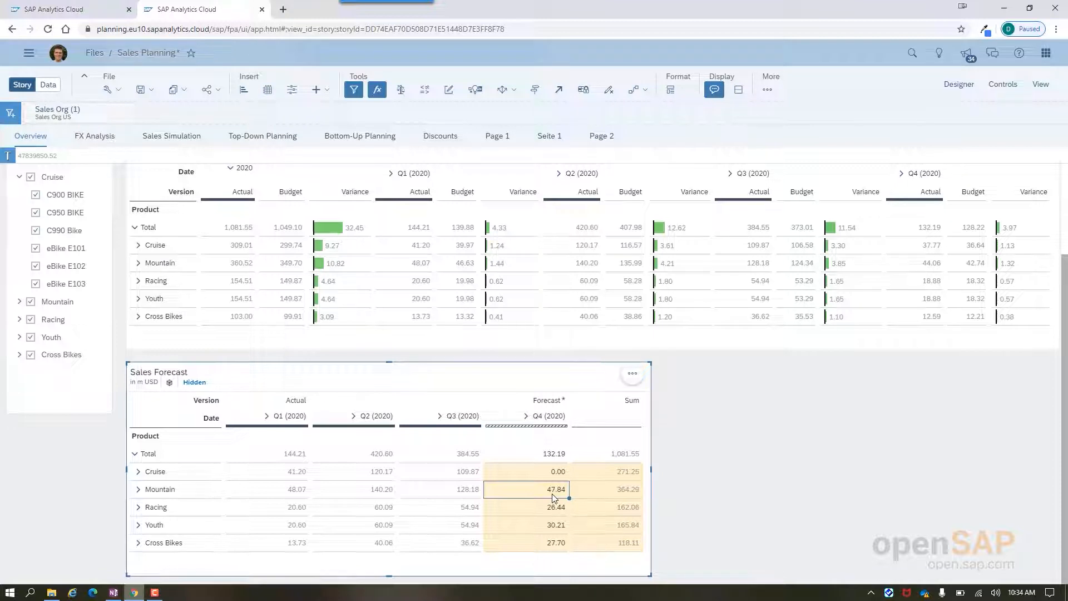
{"action": "type", "text": "+"}
{"action": "type", "text": "10m"}
{"action": "key", "text": "Return"}
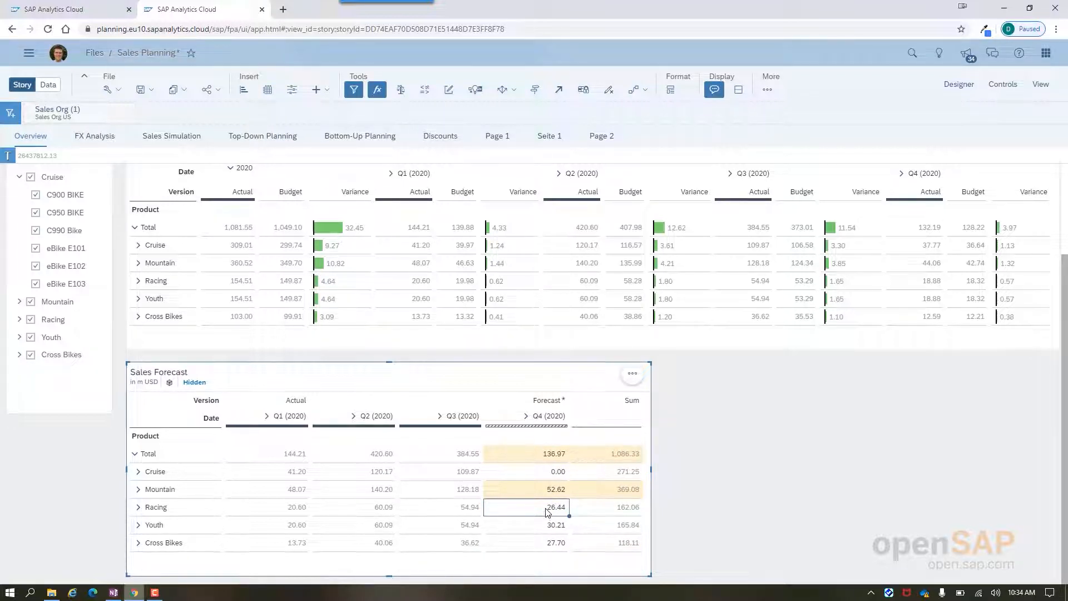
{"action": "type", "text": "30"}
{"action": "key", "text": "Return"}
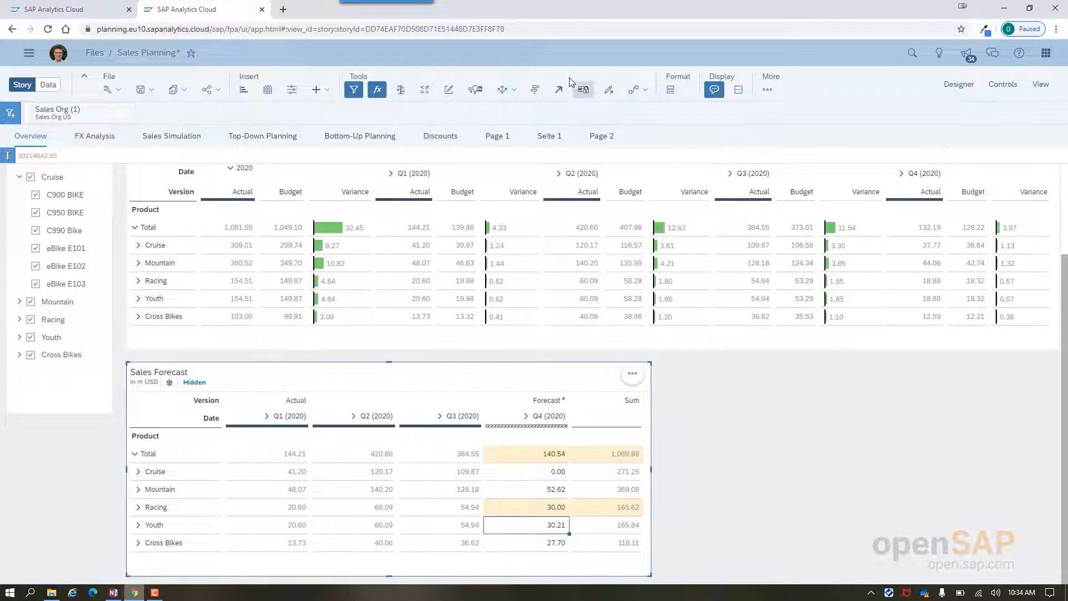
Step: Undo the Racing and Mountain entries one after the other through the Forecast version's history
{"action": "left_click", "coordinate": [535, 91]}
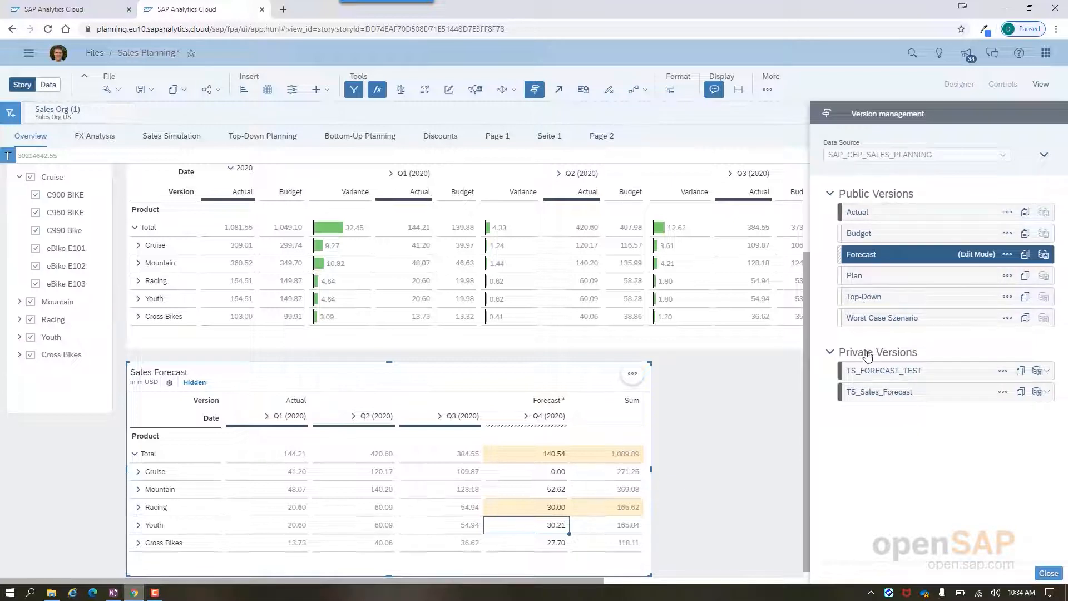
{"action": "left_click", "coordinate": [1007, 254]}
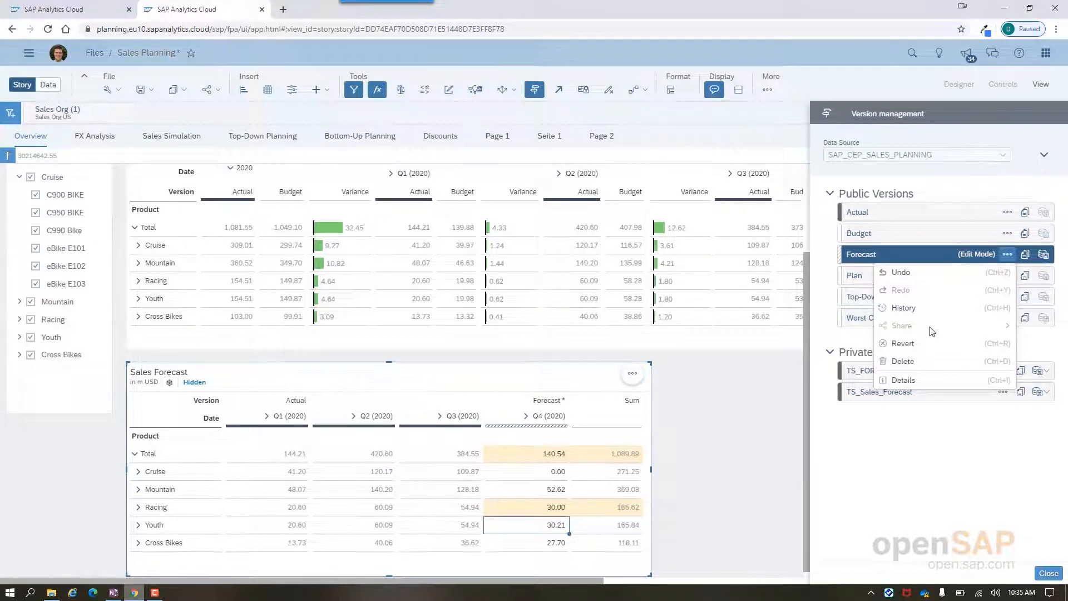
{"action": "left_click", "coordinate": [928, 308]}
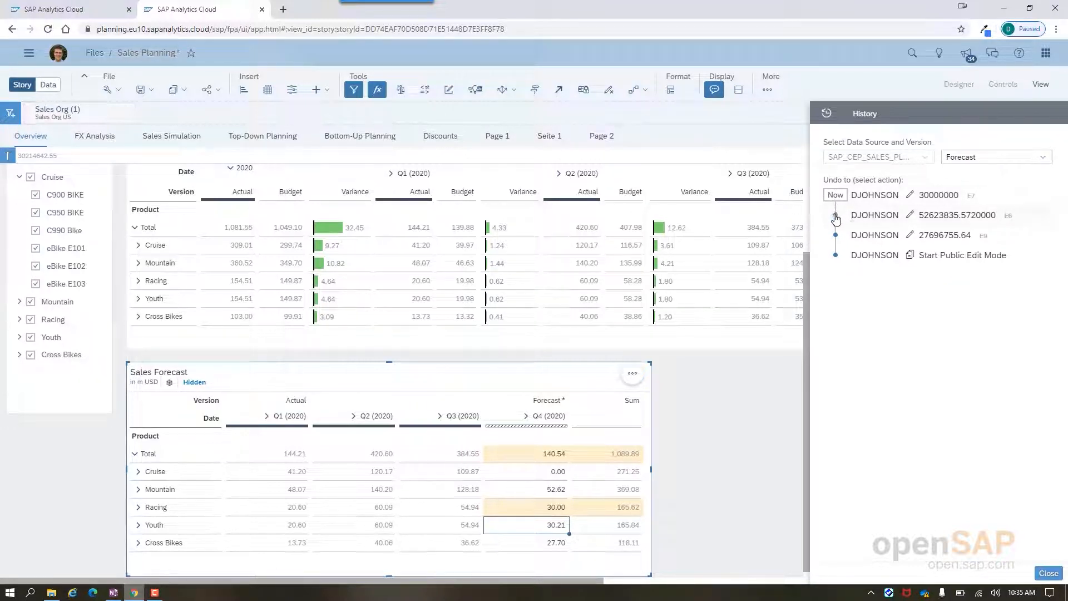
{"action": "left_click", "coordinate": [836, 216]}
{"action": "left_click", "coordinate": [835, 237]}
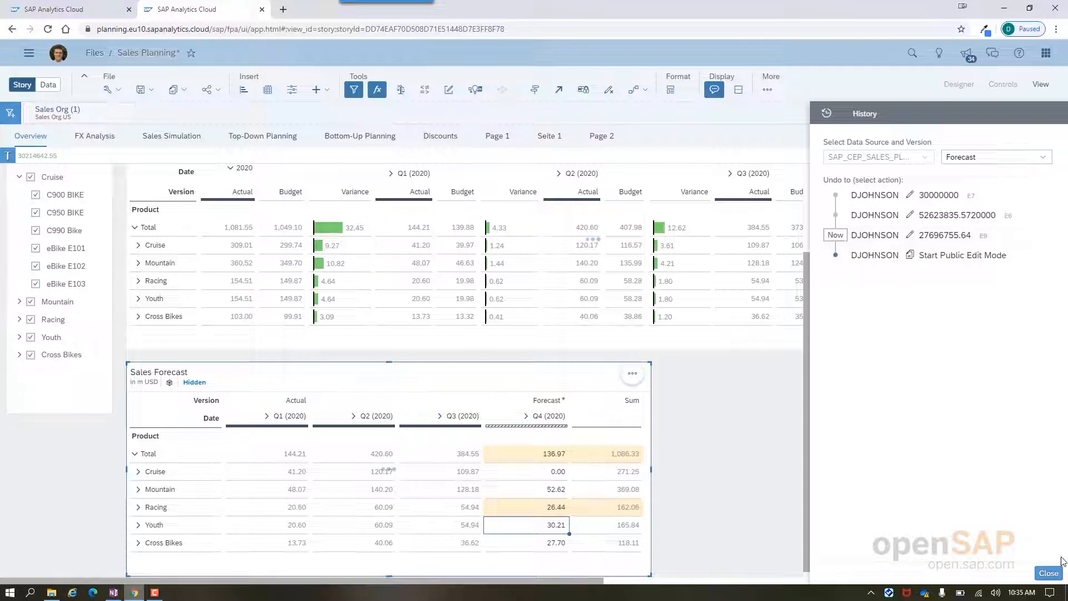
{"action": "left_click", "coordinate": [1049, 573]}
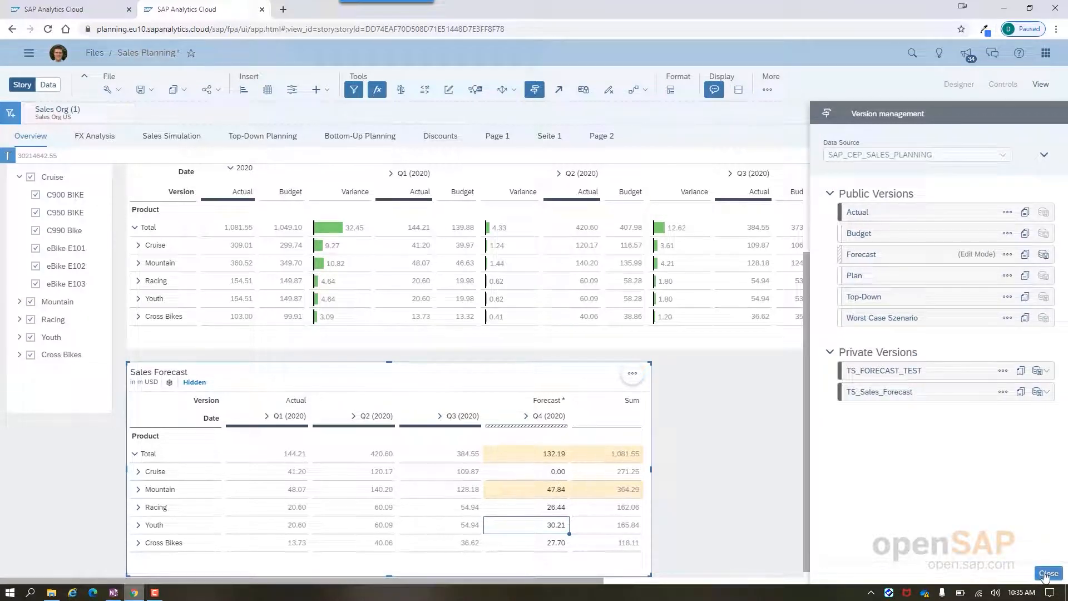
Step: Revert all remaining edits in the public Forecast version
{"action": "left_click", "coordinate": [1010, 255]}
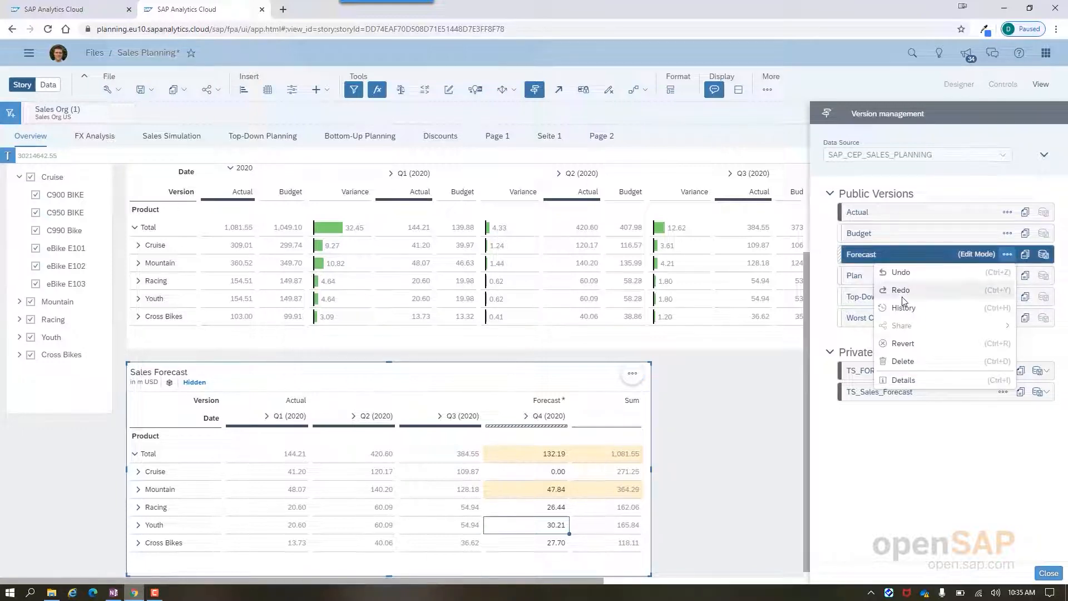
{"action": "left_click", "coordinate": [904, 345]}
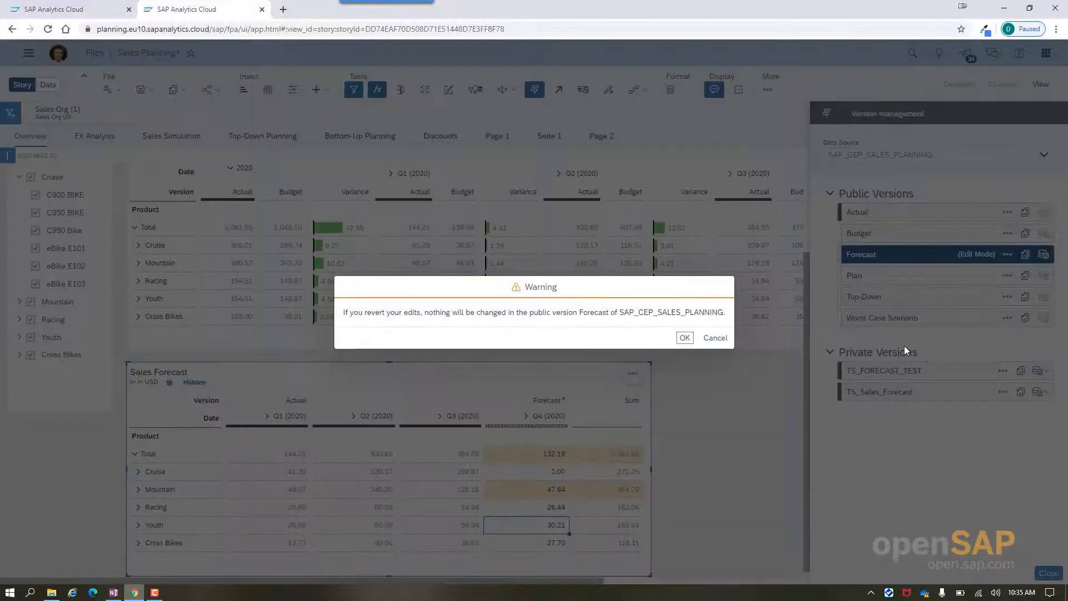
{"action": "left_click", "coordinate": [683, 340]}
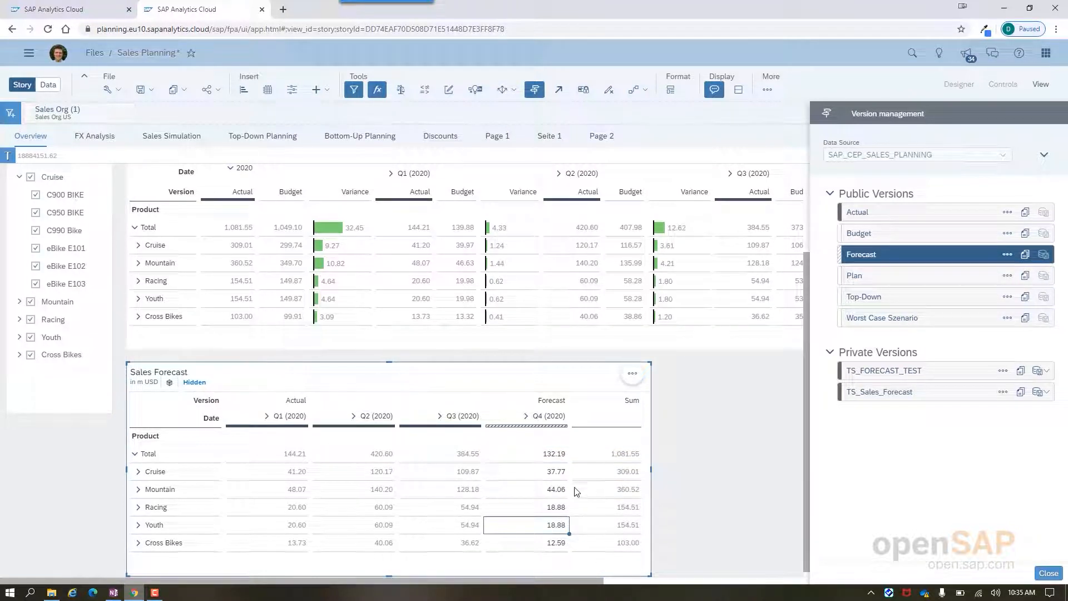
{"action": "left_click", "coordinate": [618, 491]}
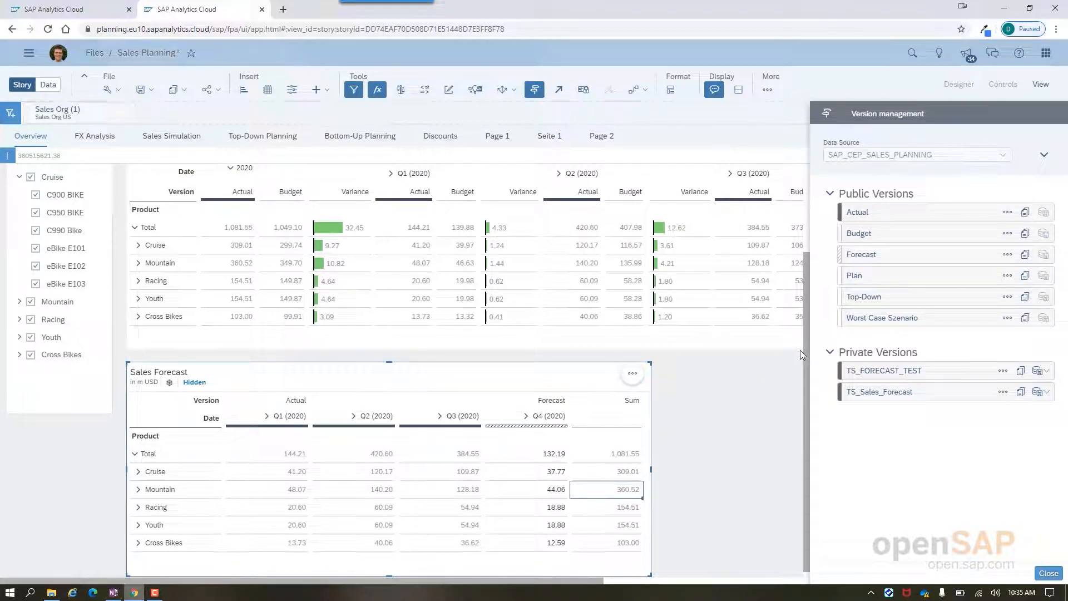
Step: Examine the change history of the private version TS_FORECAST_TEST and close version management
{"action": "left_click", "coordinate": [1002, 371]}
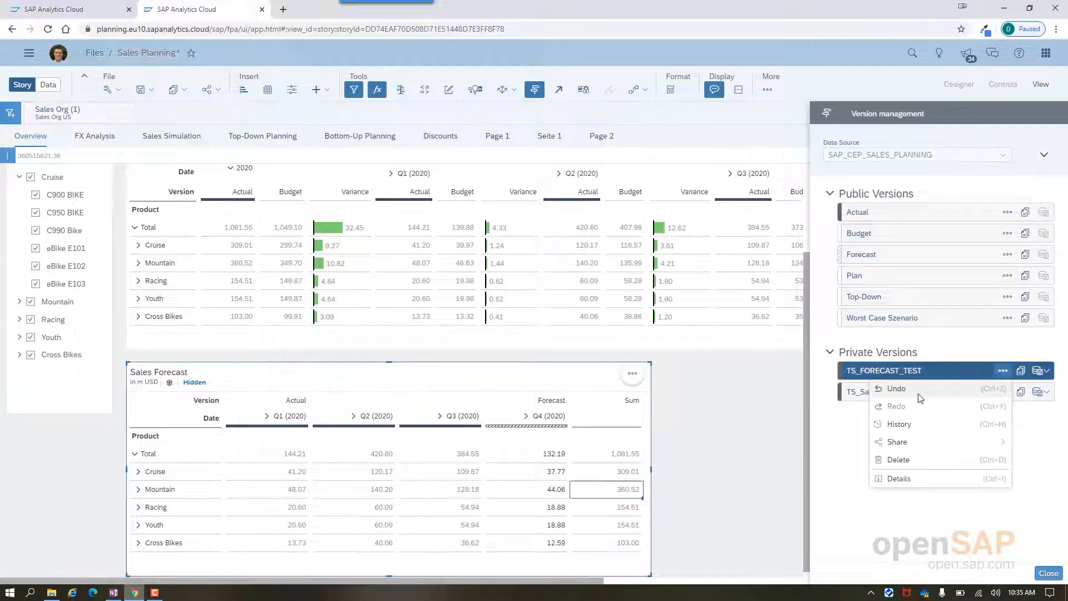
{"action": "left_click", "coordinate": [899, 426]}
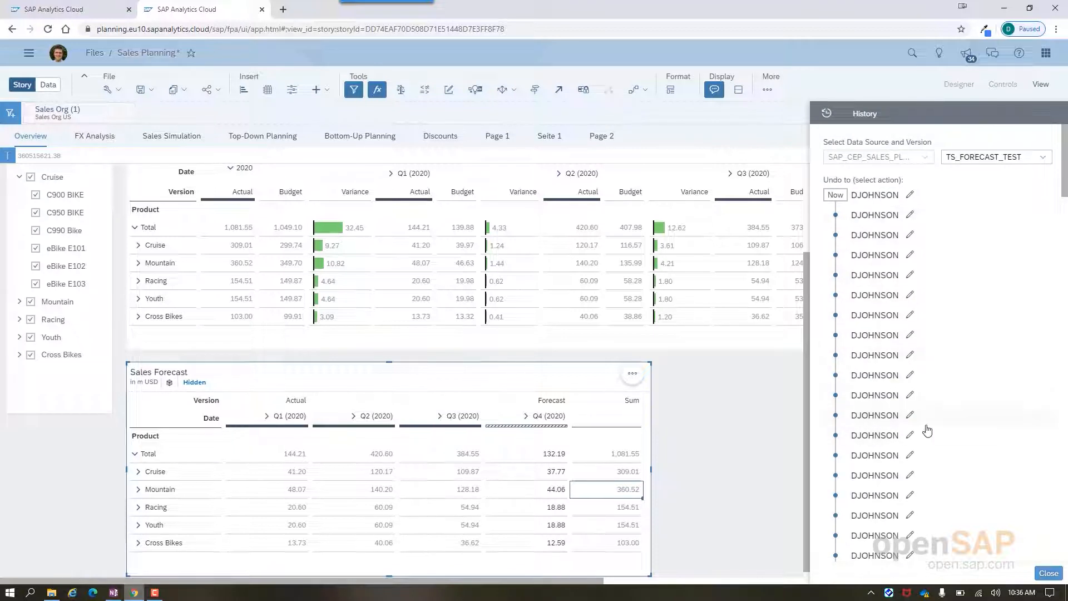
{"action": "left_click", "coordinate": [1047, 573]}
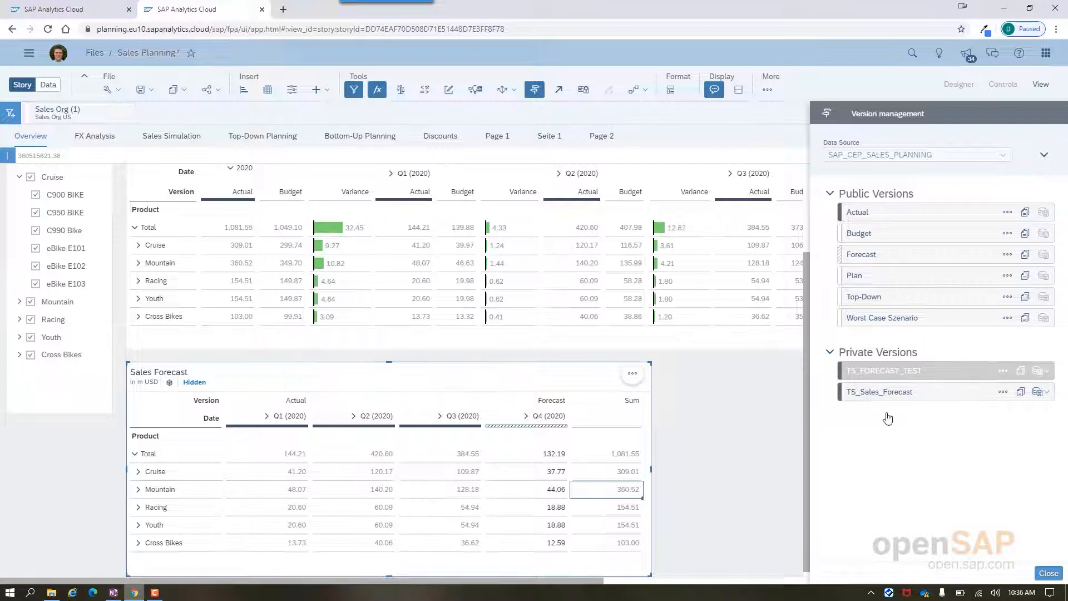
{"action": "left_click", "coordinate": [1049, 573]}
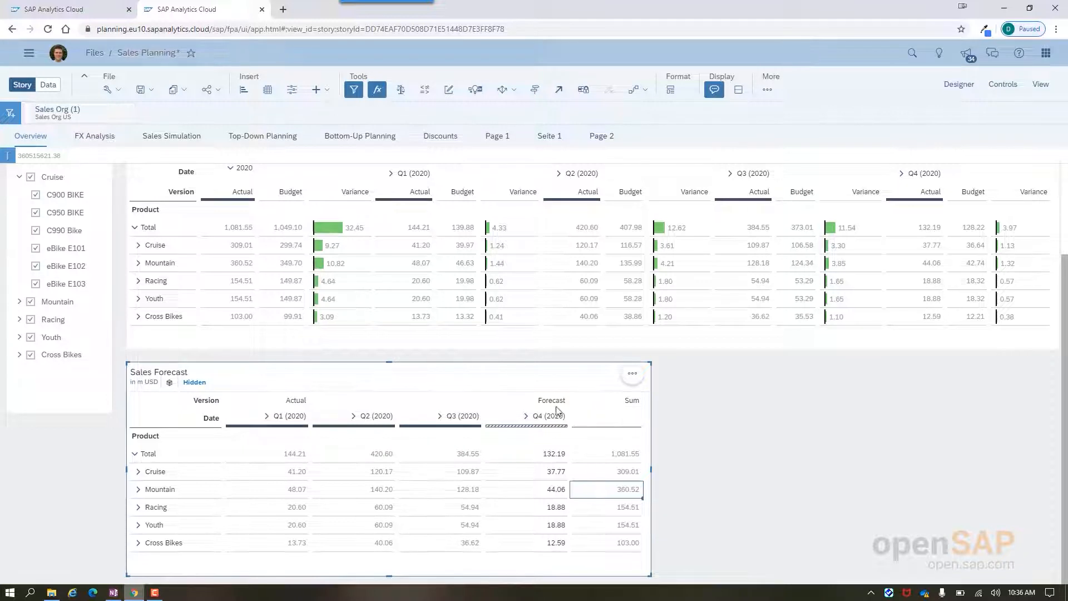
Step: Show the formula behind the Sum column in the Sales Forecast table
{"action": "left_click", "coordinate": [637, 406]}
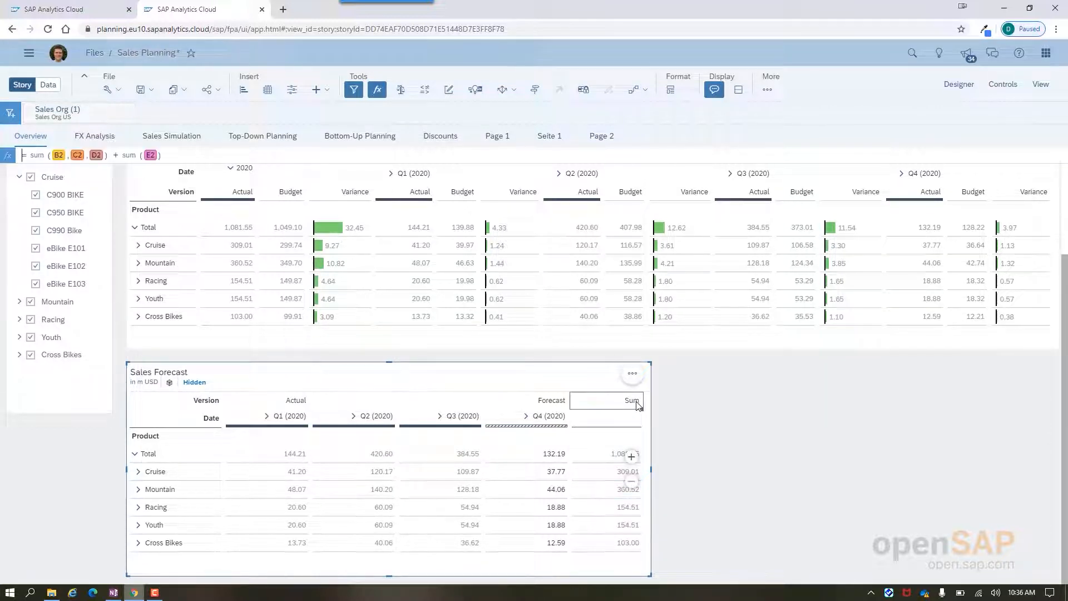